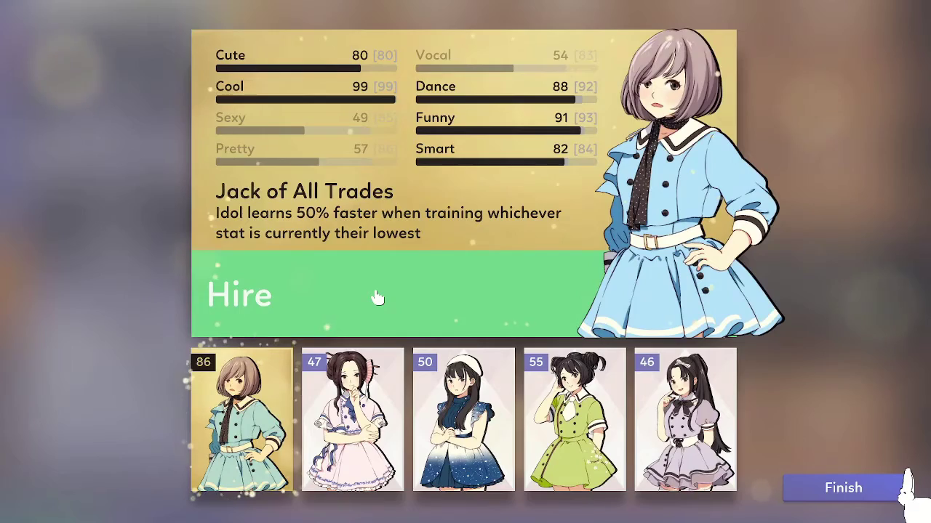
Step: Hire Miyazawa Yuki, then close the 47-new-fans release results to reach the office
click(377, 298)
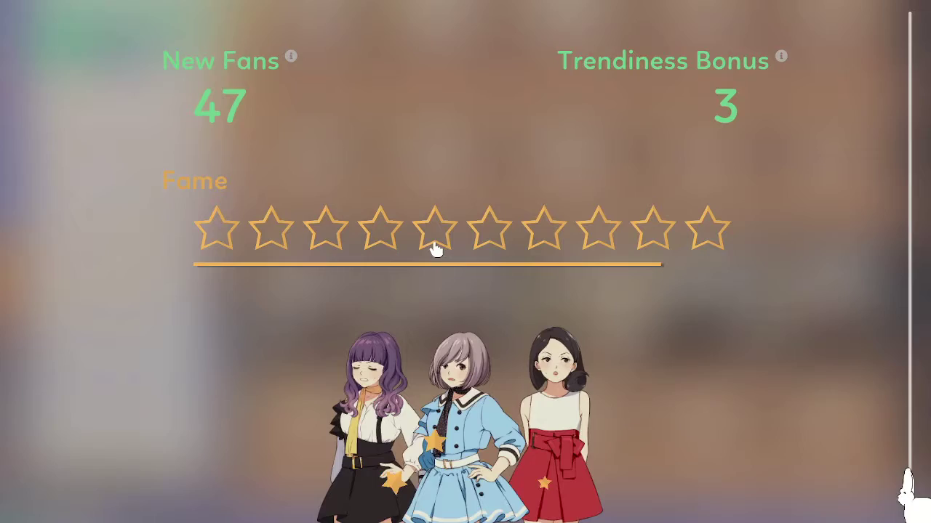
click(435, 249)
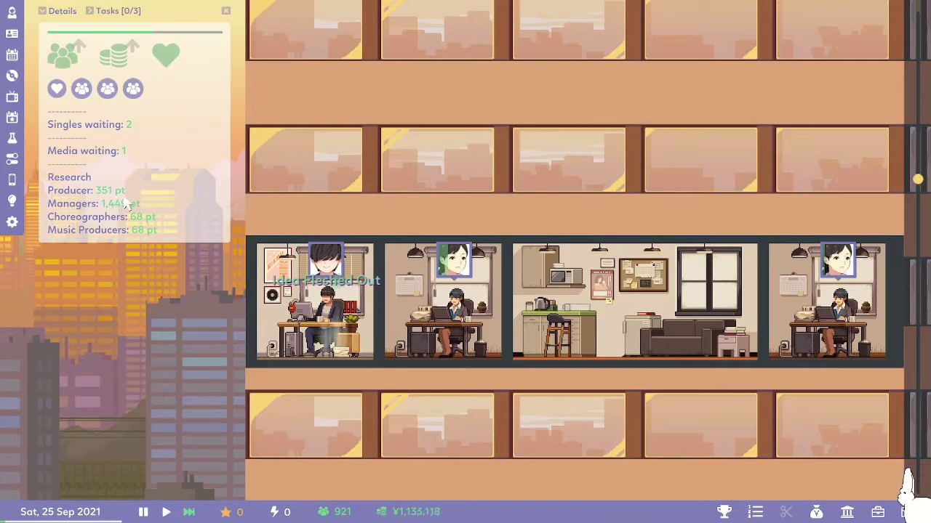
Step: Open the Singles panel to wait for Almost Toxic to finish production
click(13, 76)
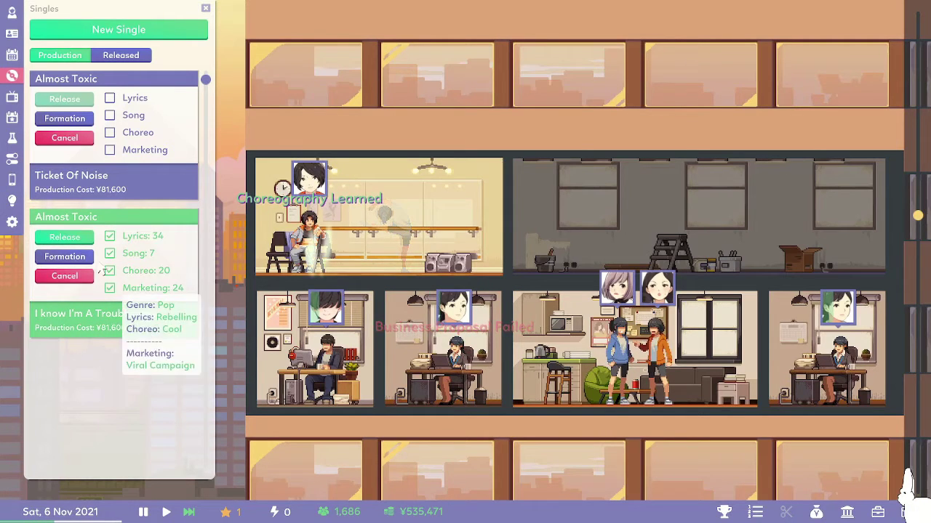
Step: Release the finished single Almost Toxic
click(72, 237)
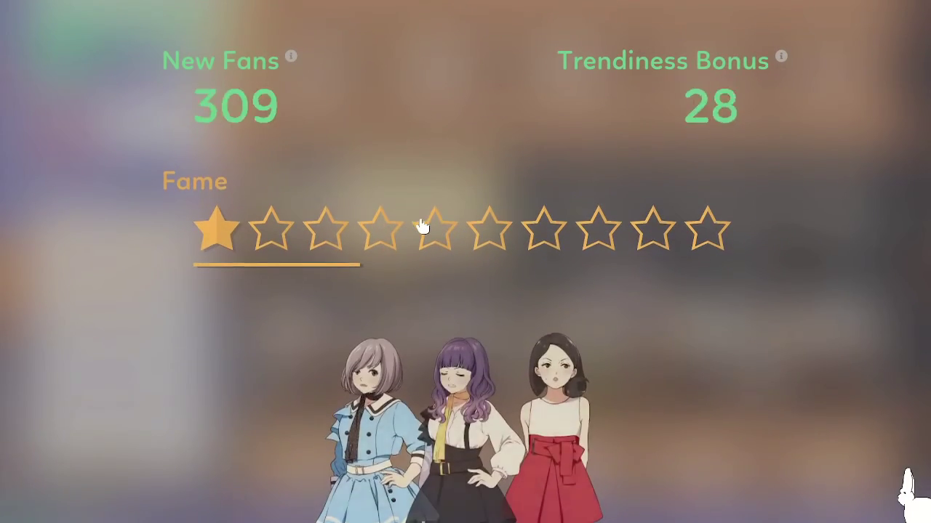
Step: Close the fame-star results screen and return to the office
click(414, 222)
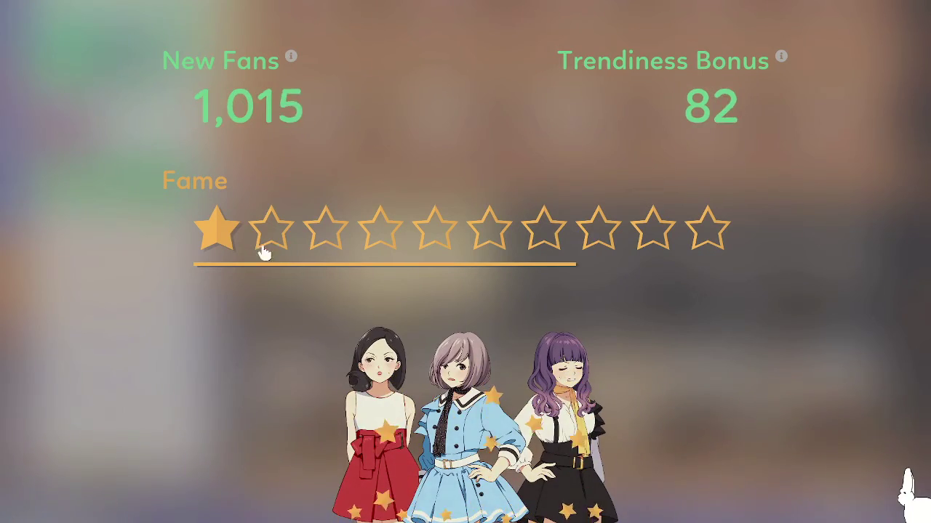
click(268, 243)
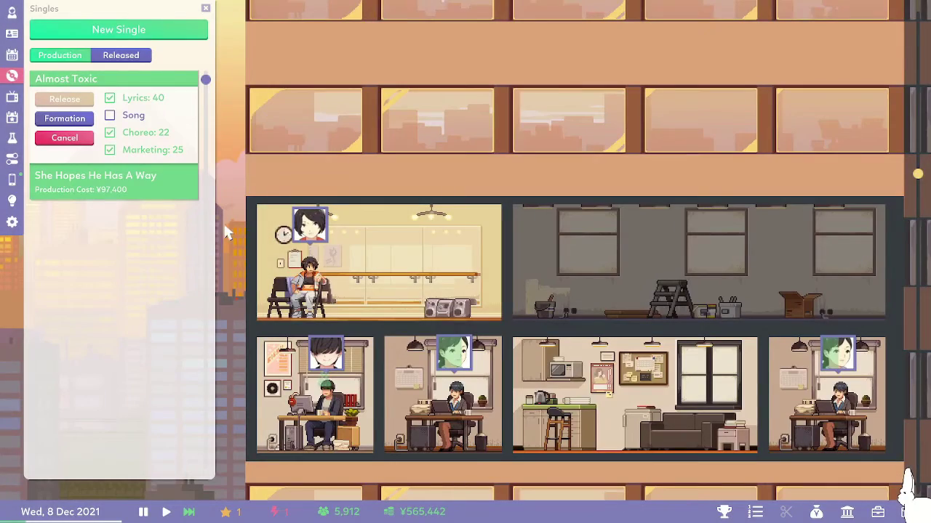